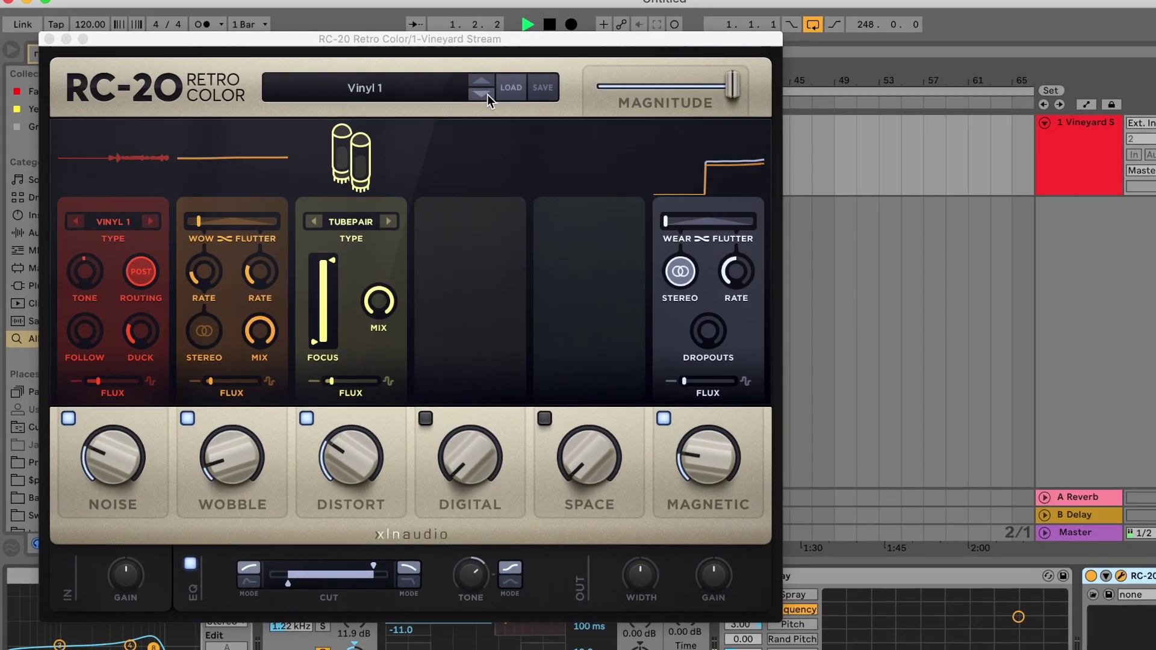
Step the Vineyard Stream track's RC-20 Retro Color to the next Vinyl preset.
left_click(471, 91)
Cycle RC-20 through the Vinyl 2 and Vinyl 3 presets and onward.
left_click(471, 91)
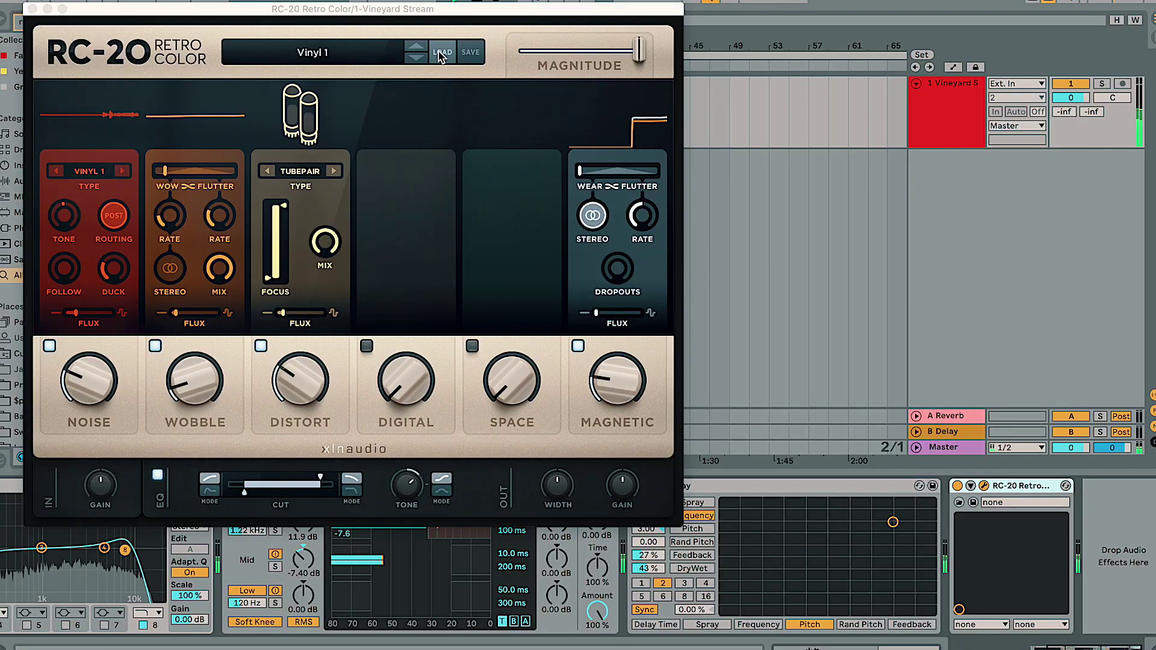
left_click(417, 57)
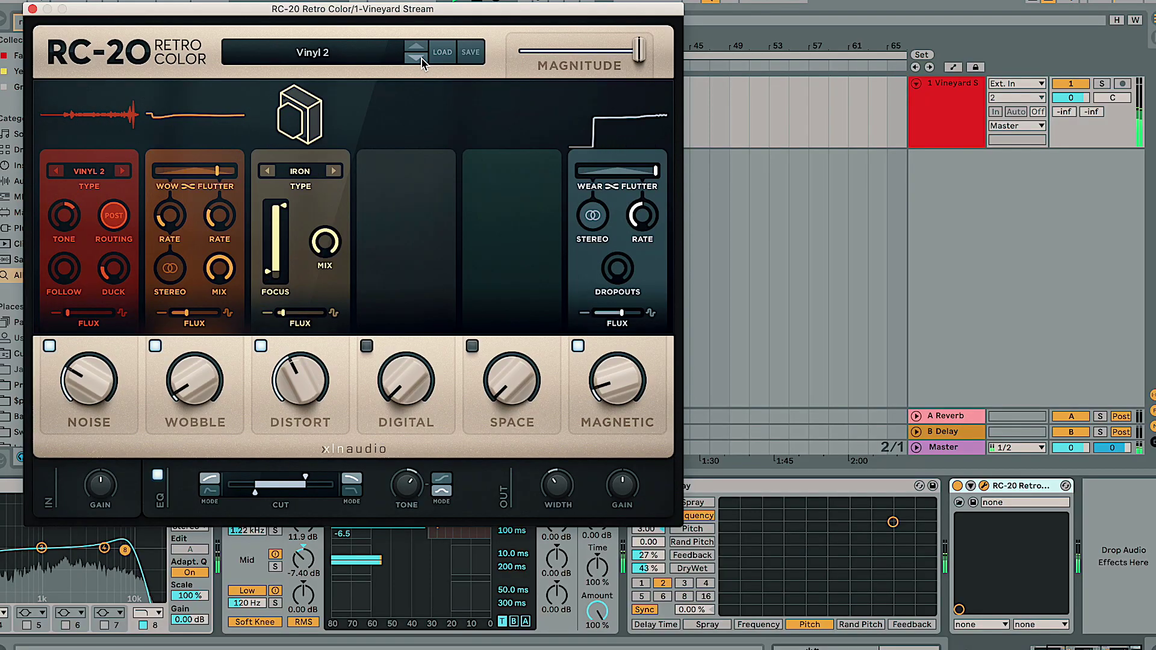
left_click(417, 58)
left_click(417, 58)
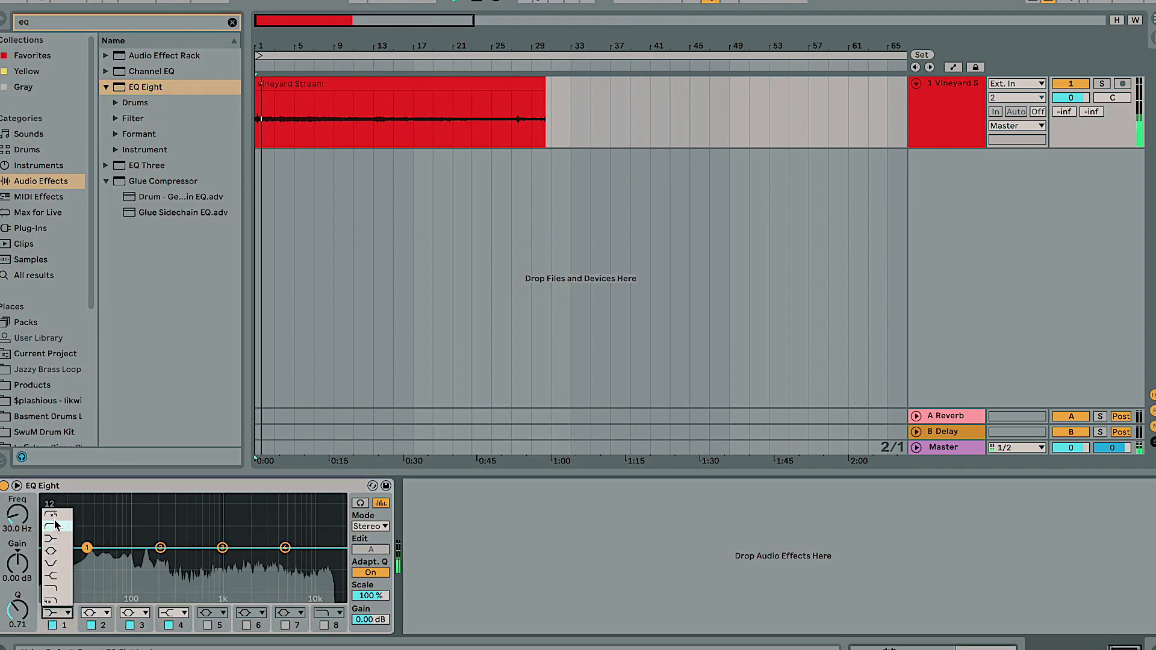
Make EQ band 1 a 48 dB low cut; set RC-20 Noise 49%, Wobble 50%, Distort 59%.
left_click(55, 526)
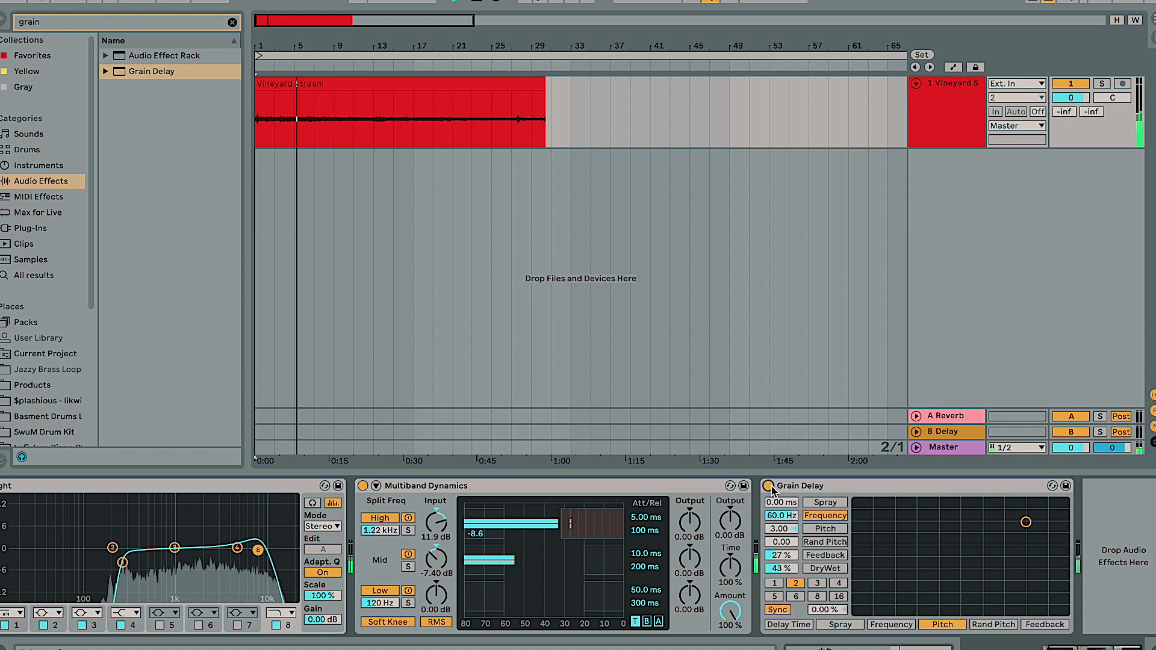
left_click(266, 430)
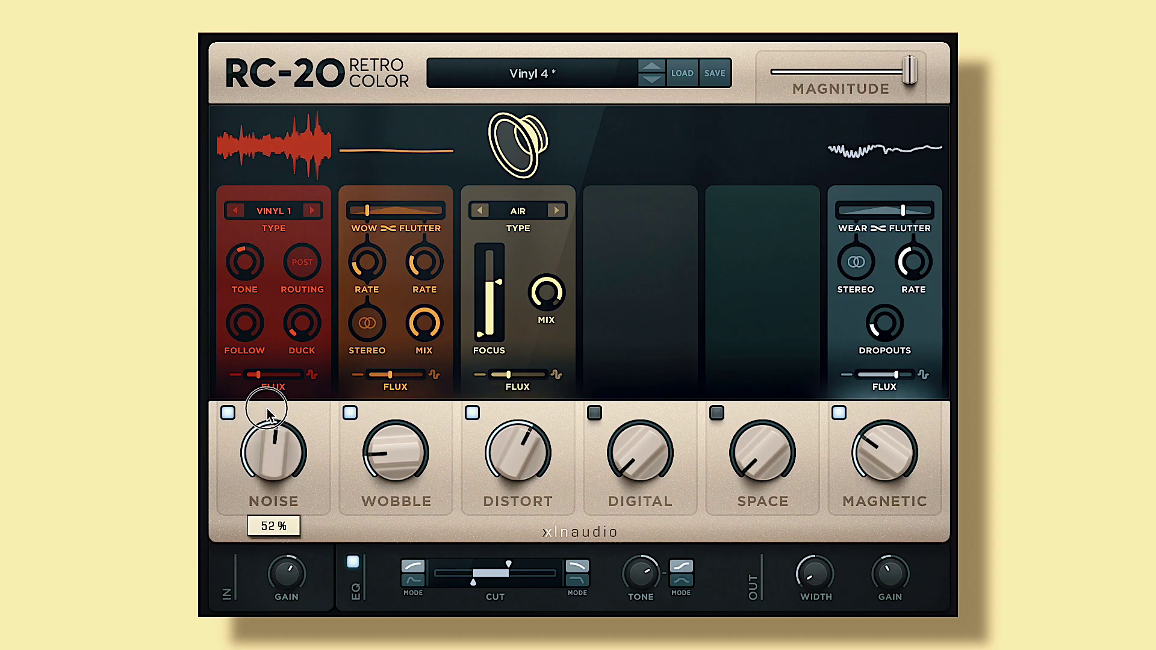
left_click_drag(266, 408, 273, 439)
left_click_drag(395, 472, 426, 433)
left_click_drag(508, 429, 516, 471)
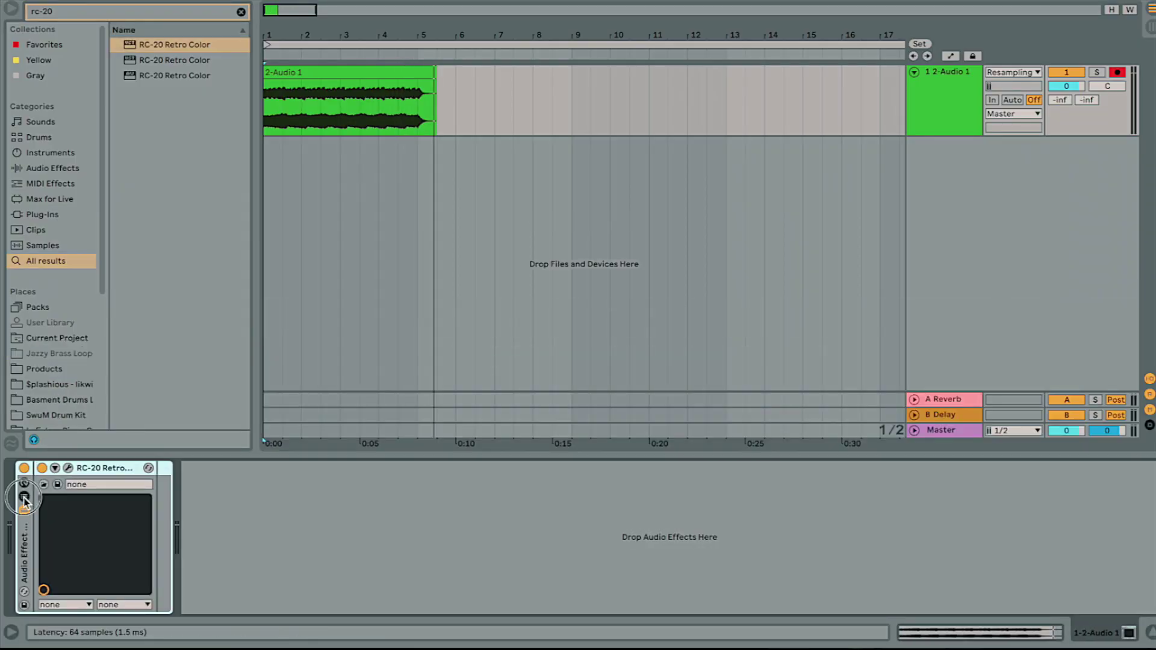
Duplicate the rack chain into Dry and Wet chains panned 50R/50L, and reopen RC-20.
left_click(24, 498)
key("ctrl+d")
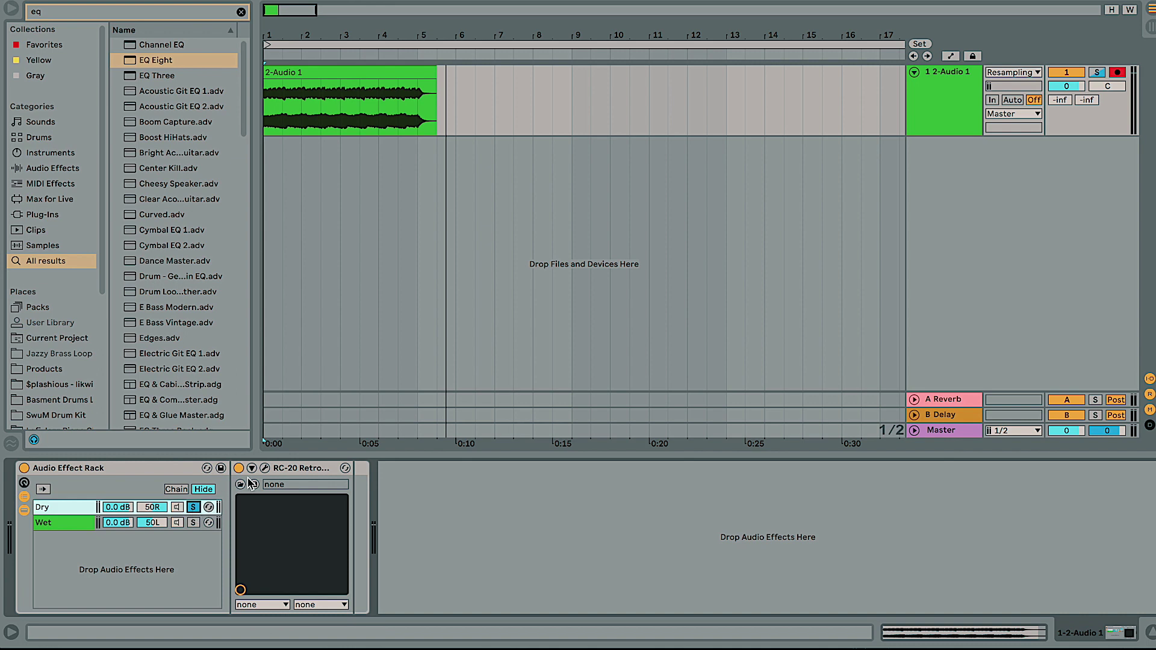
left_click(264, 469)
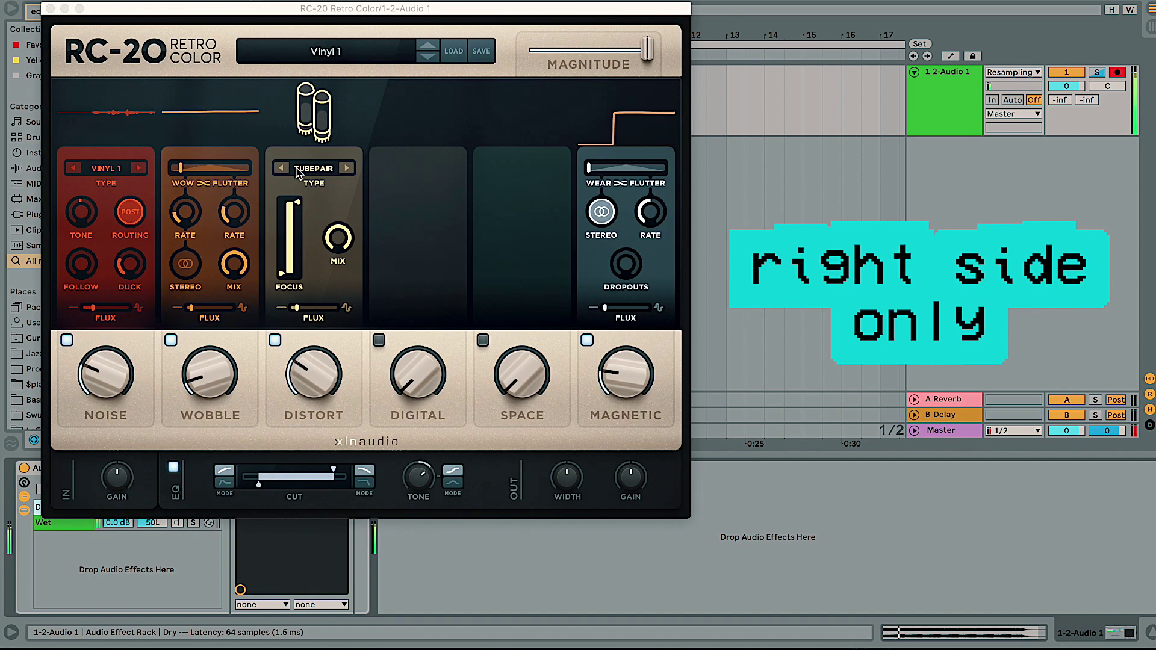
left_click(183, 170)
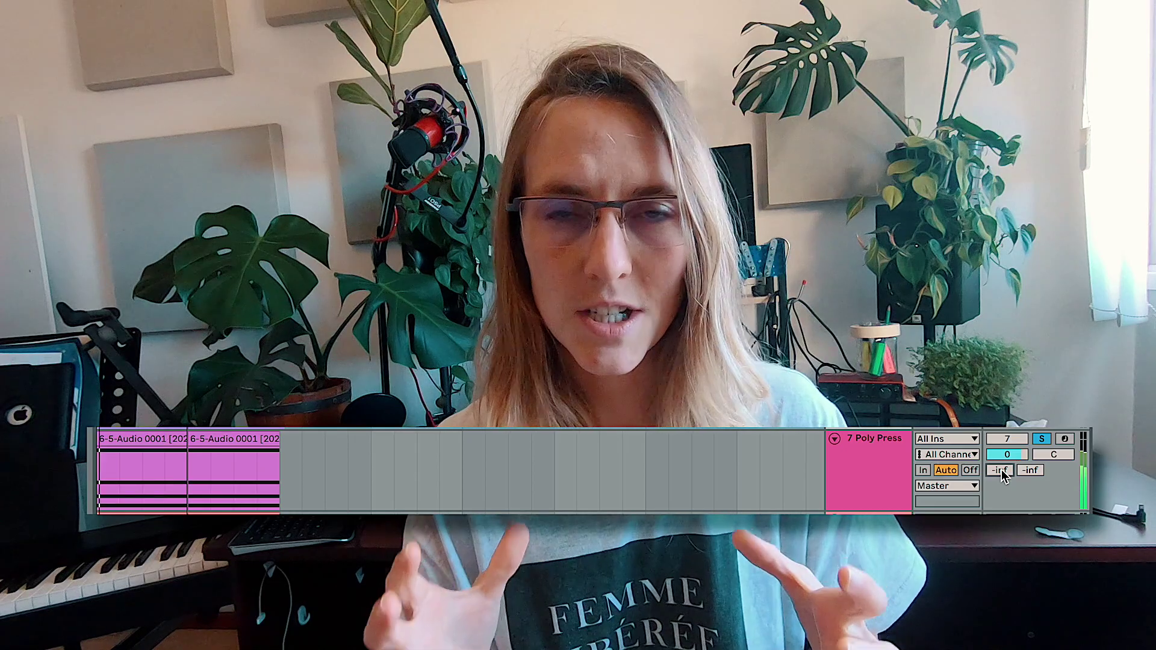
Raise Poly Press send A from -inf to -60.0 dB.
left_click_drag(1001, 470, 1001, 446)
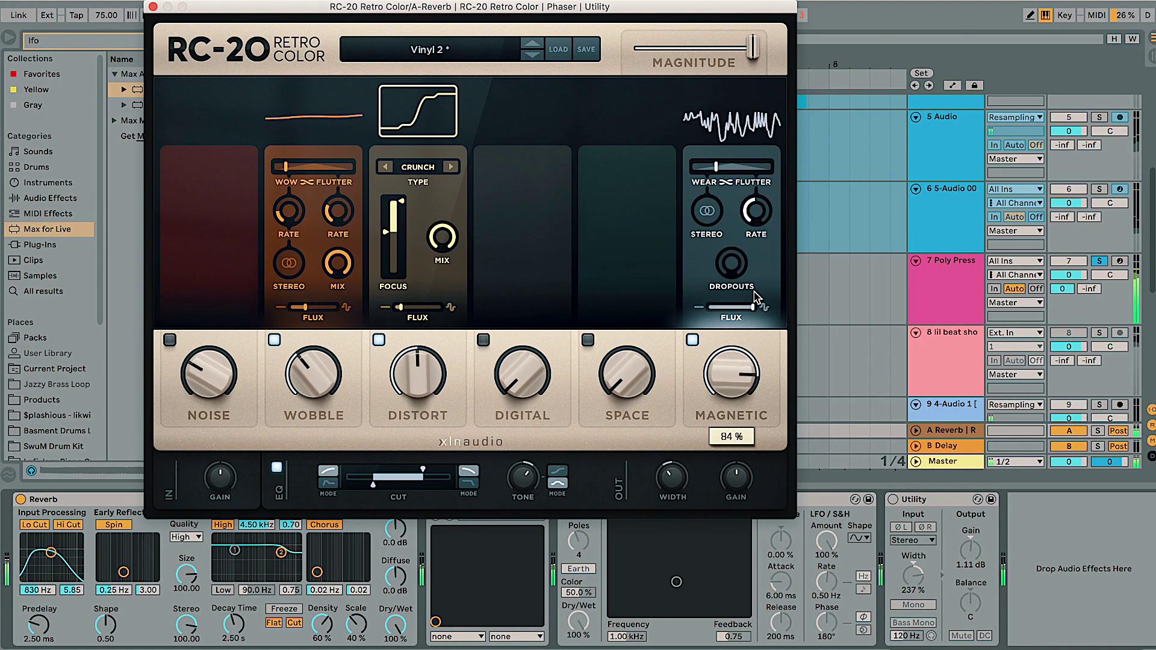
Turn on the A Reverb RC-20's Noise module and lower Utility gain to 6.11 dB.
left_click(170, 340)
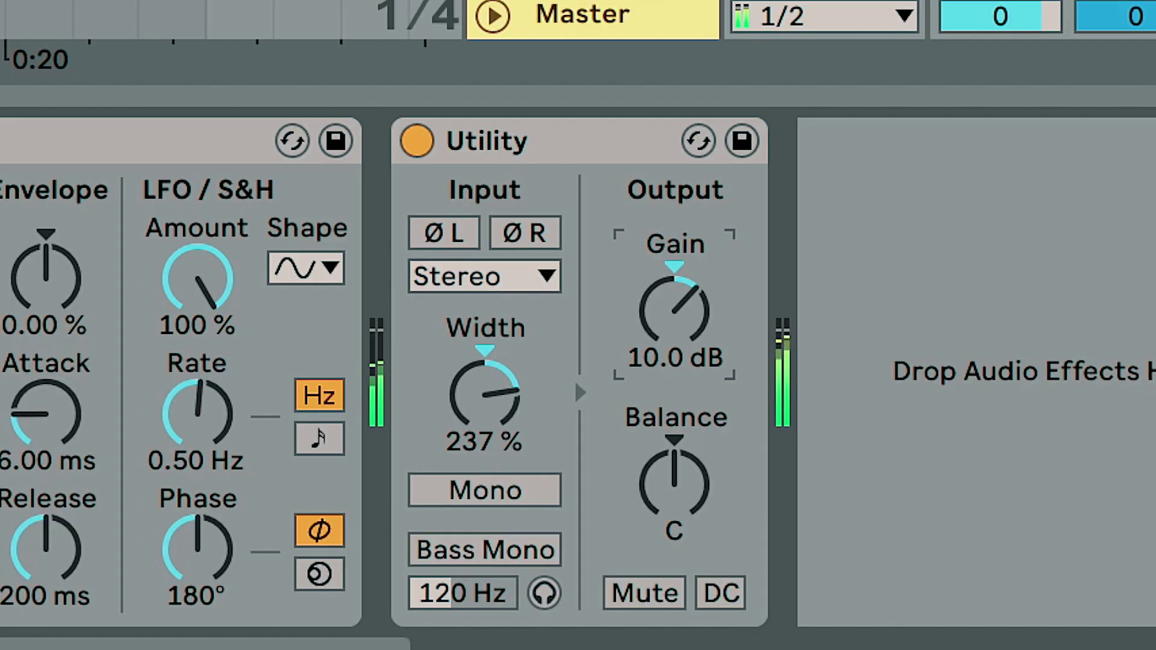
left_click_drag(970, 549, 970, 559)
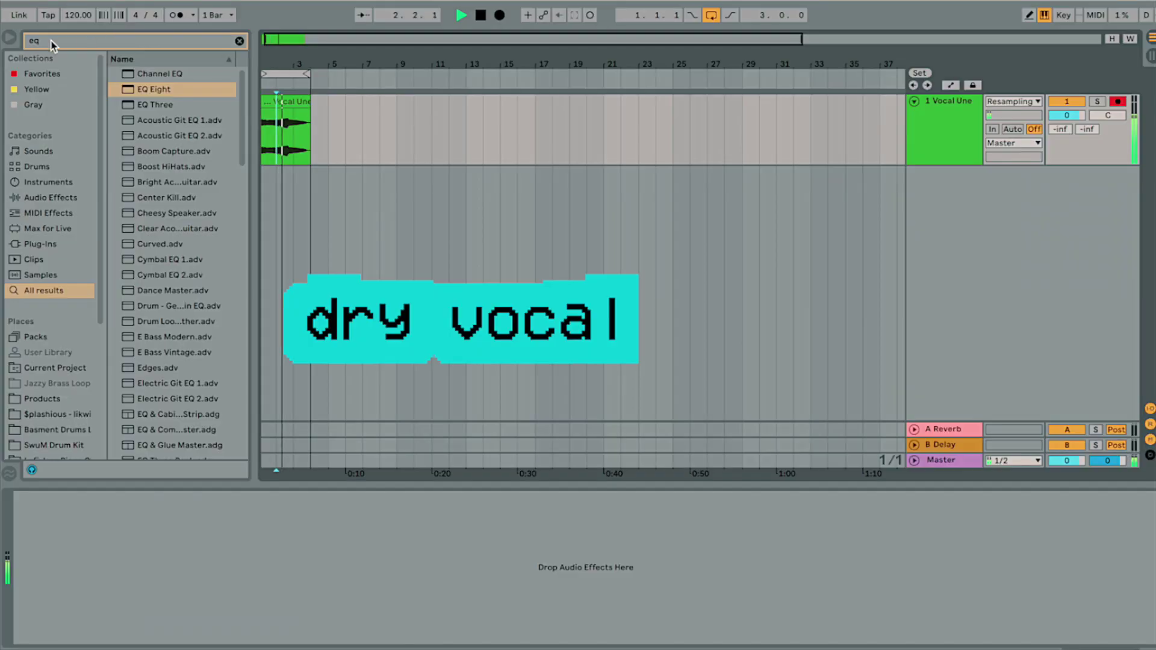
Add EQ Eight to the Vocal Unedited track and enable RC-20's Space module.
double_click(144, 91)
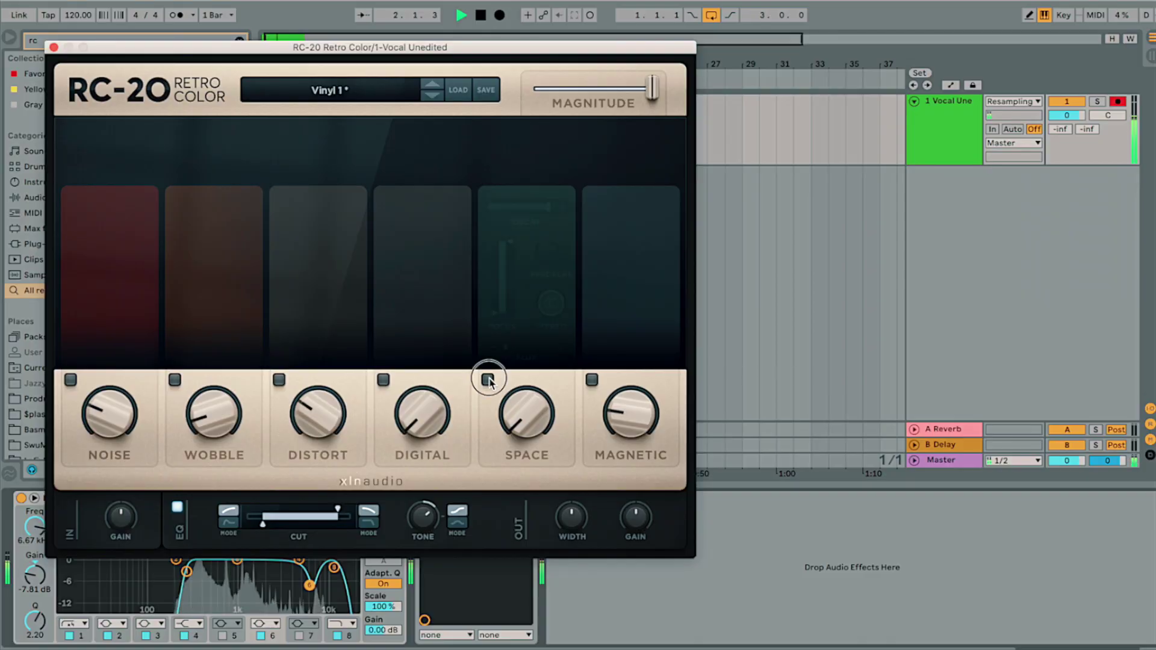
left_click(488, 379)
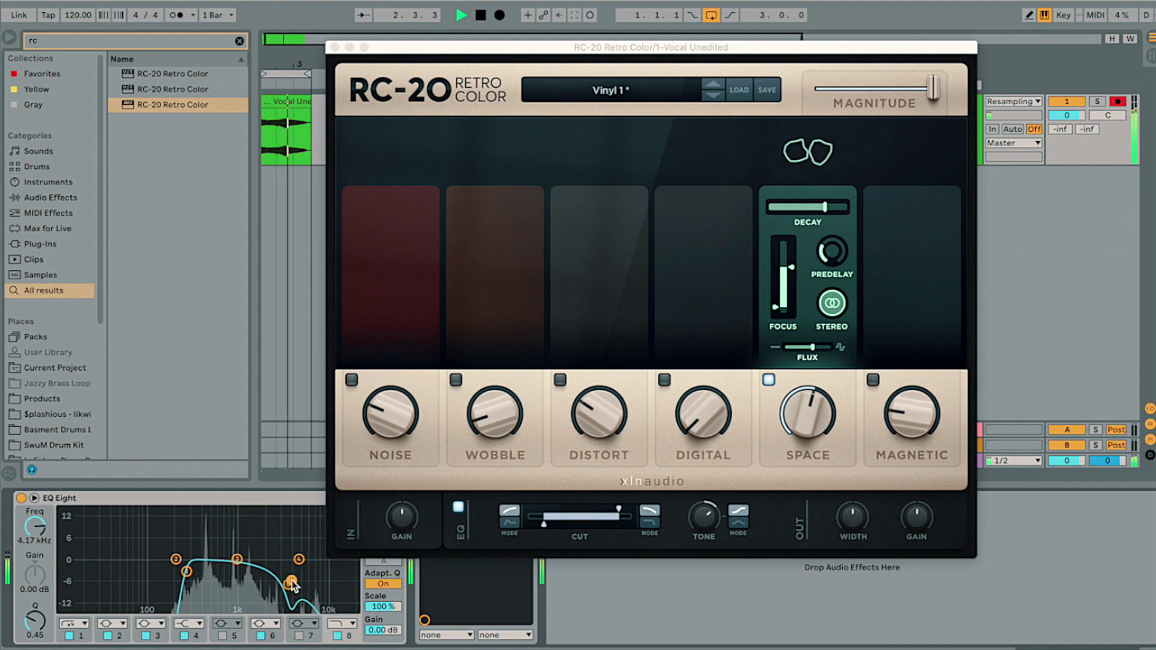
Enable RC-20's Magnetic, Wobble and Distort modules with Iron distortion while the vocal plays.
left_click(872, 379)
key("space")
left_click(525, 218)
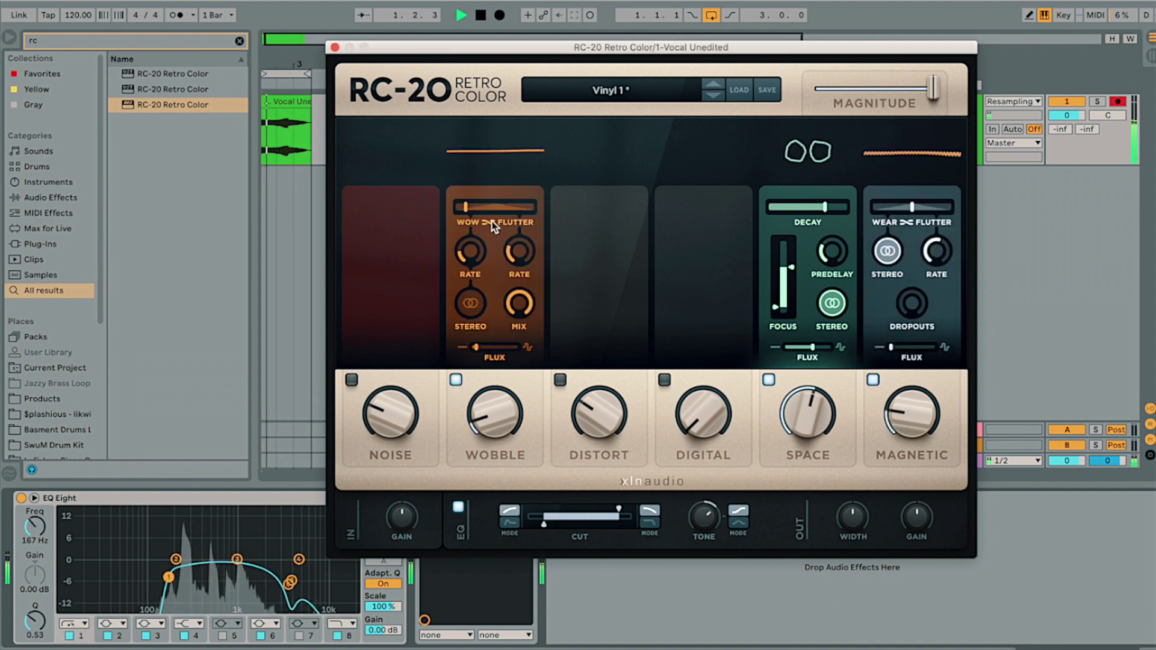
left_click(484, 209)
left_click(631, 208)
left_click(632, 207)
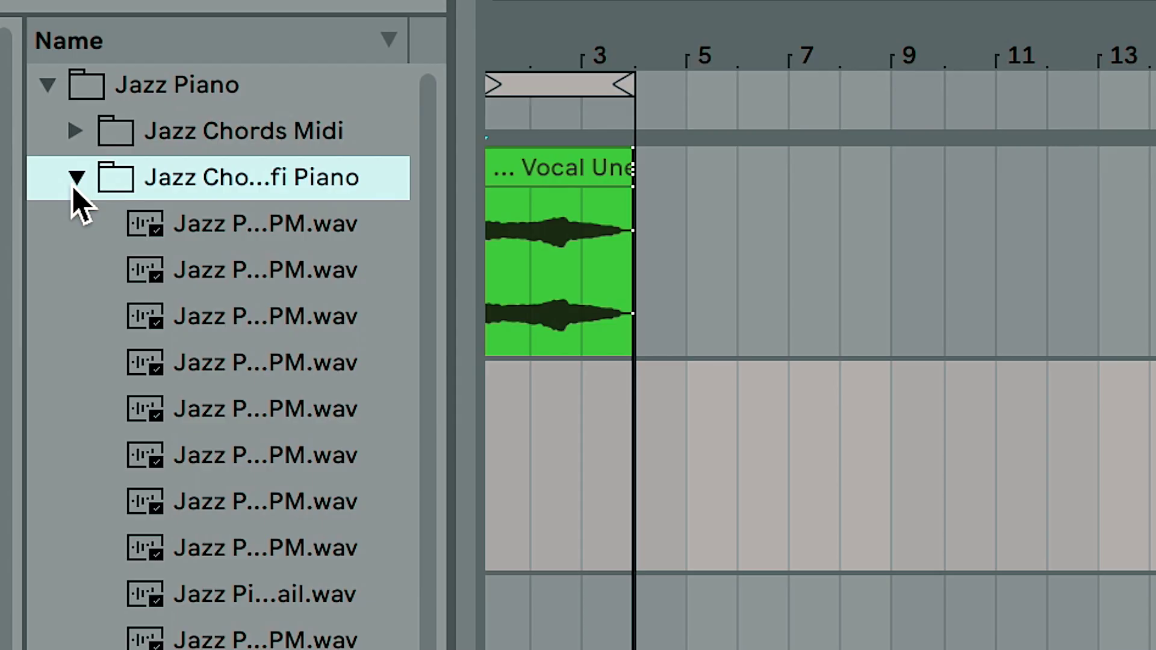
left_click(189, 289)
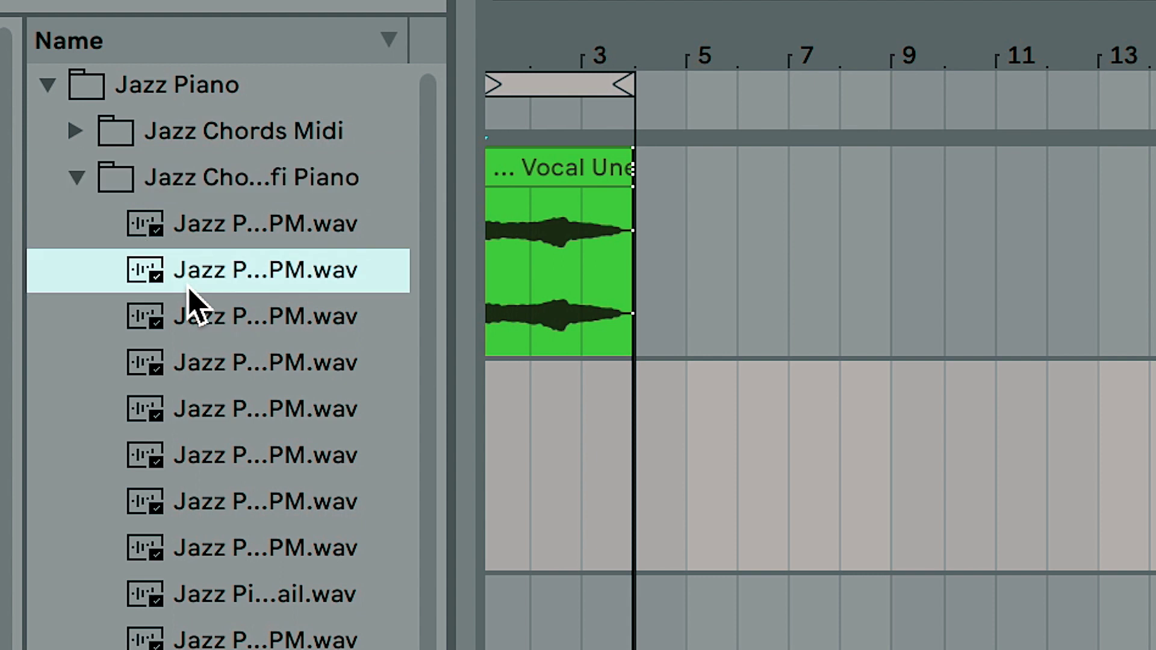
Add a Jazz Piano wav and a drum loop warped at 80 BPM.
left_click_drag(253, 288, 503, 433)
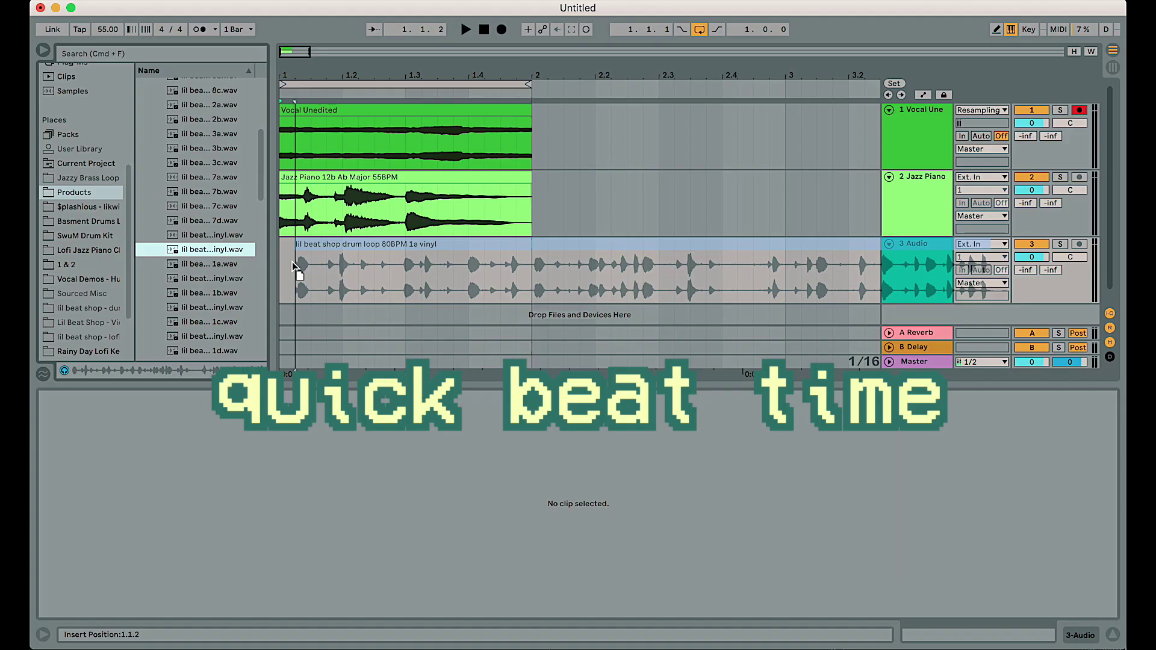
mouse_move(296, 266)
left_mouse_down()
mouse_move(287, 265)
mouse_move(299, 258)
left_mouse_up()
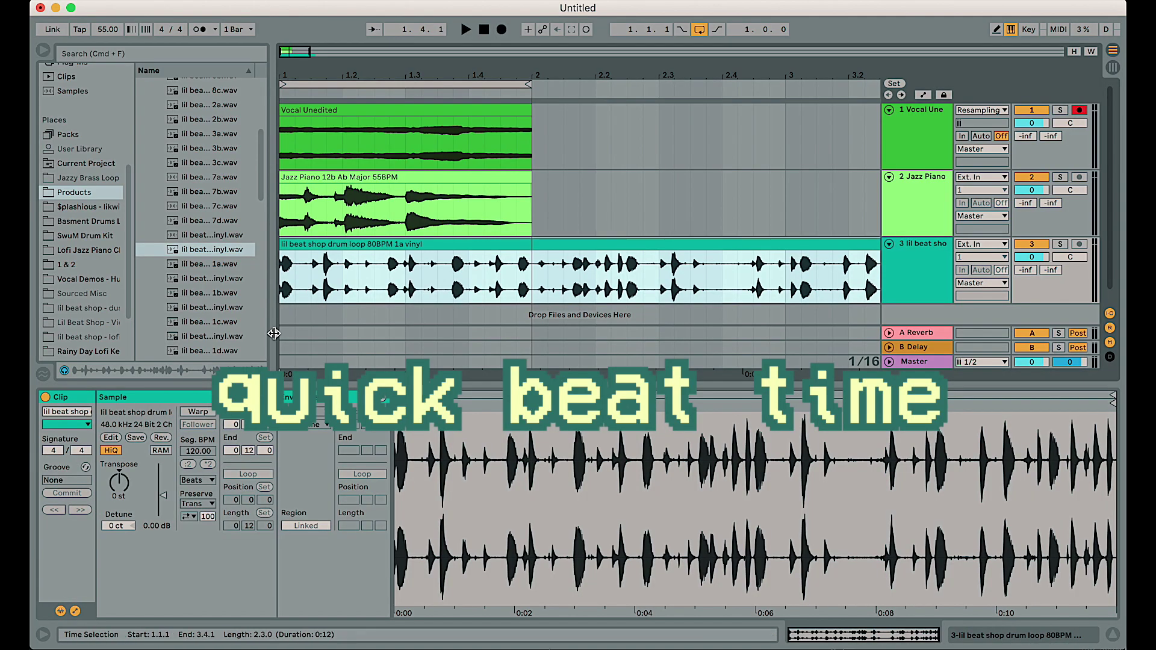
left_click(198, 412)
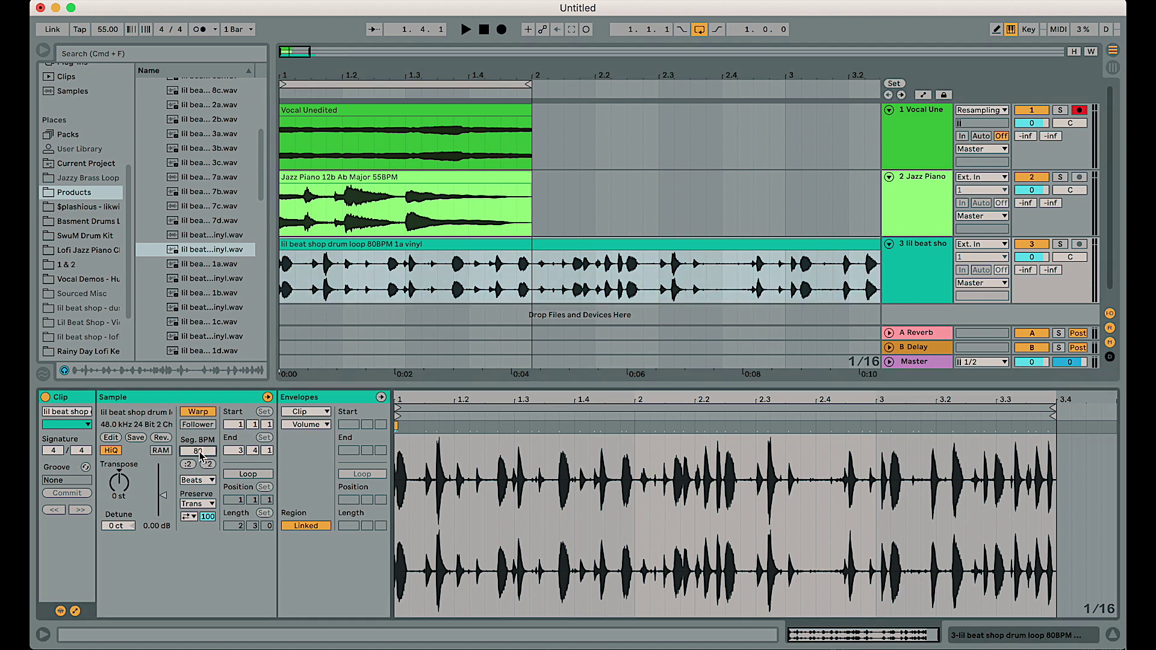
key("Return")
Play the arrangement and browse presets in the Master track's RC-20.
key("space")
left_click_drag(558, 74, 558, 57)
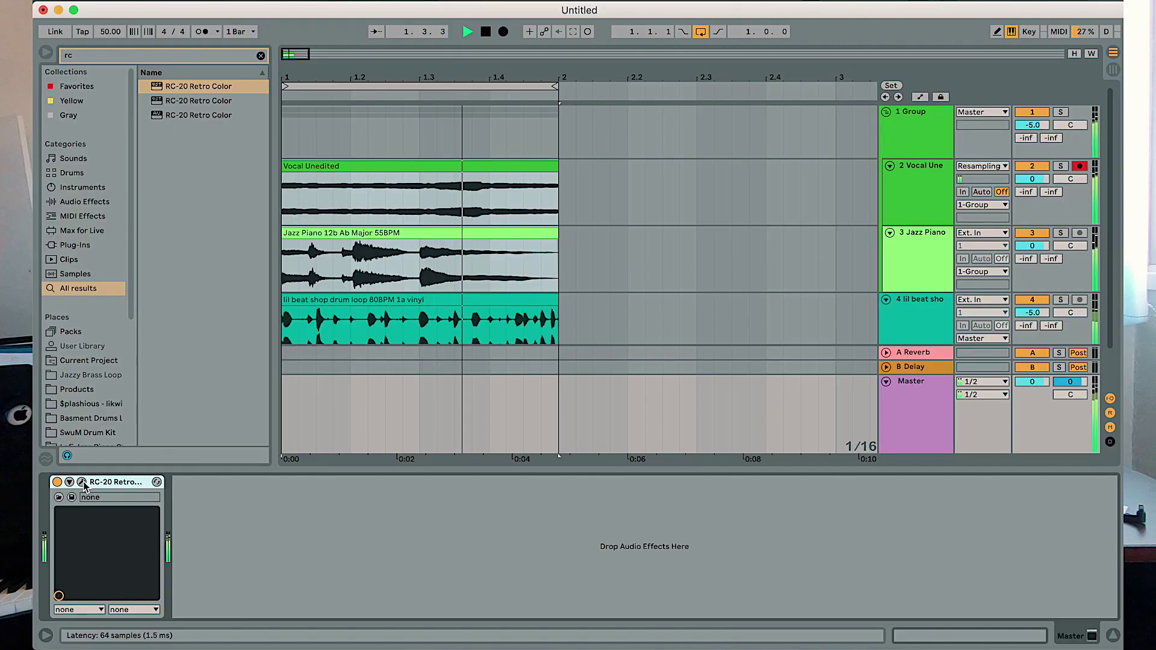
left_click(82, 482)
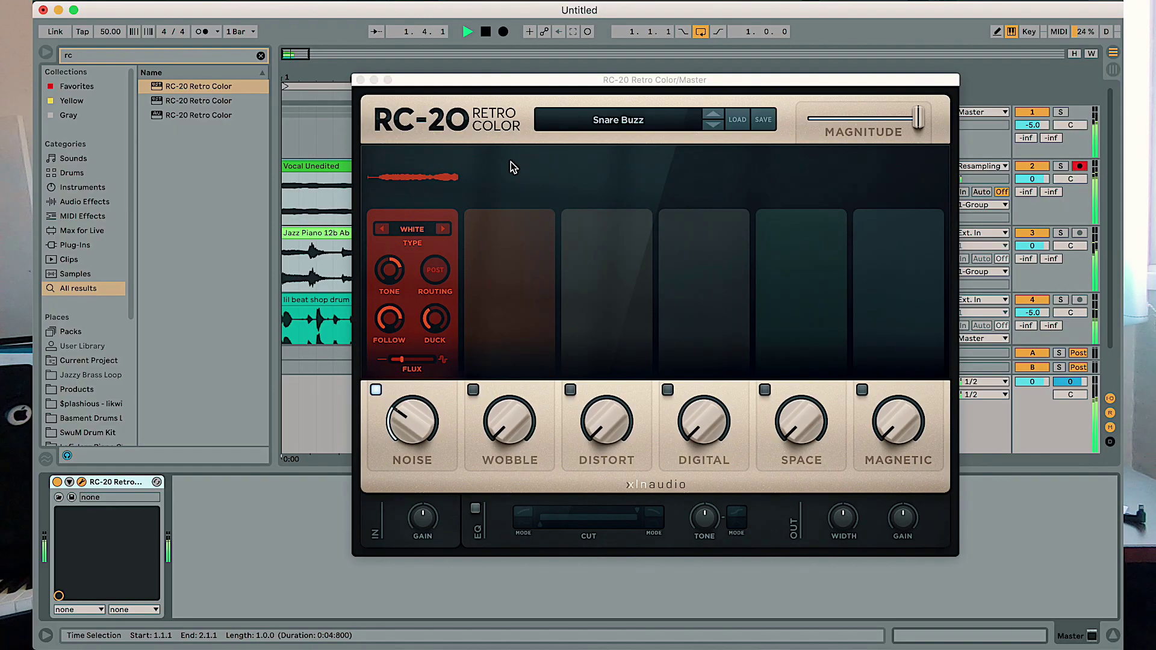
left_click(720, 114)
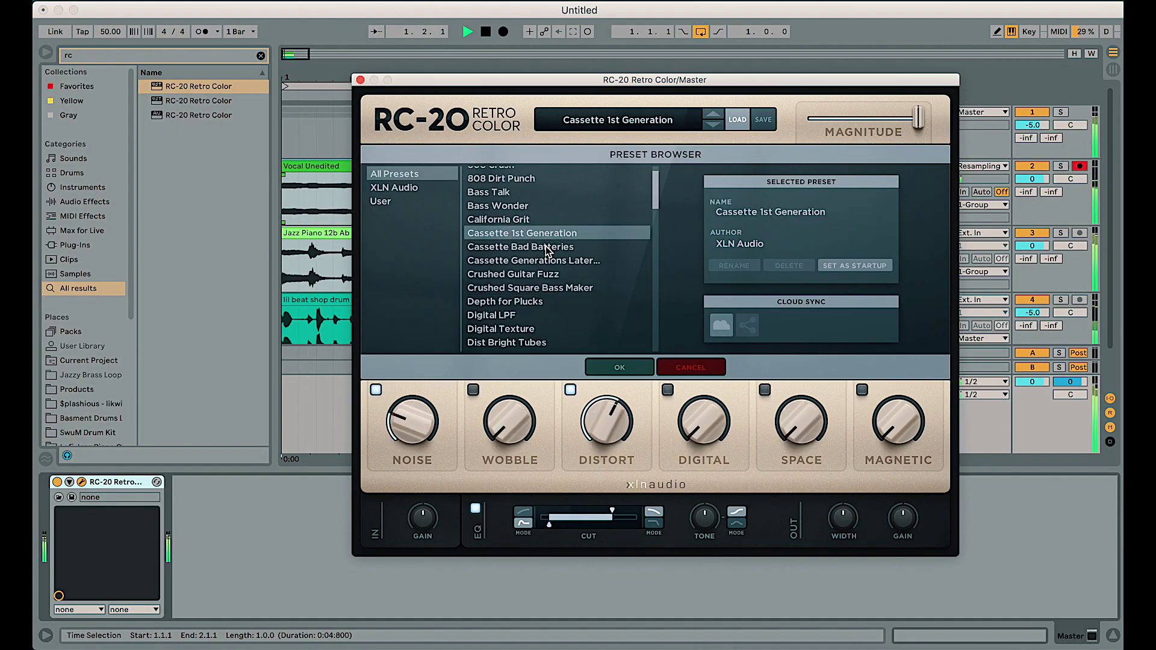